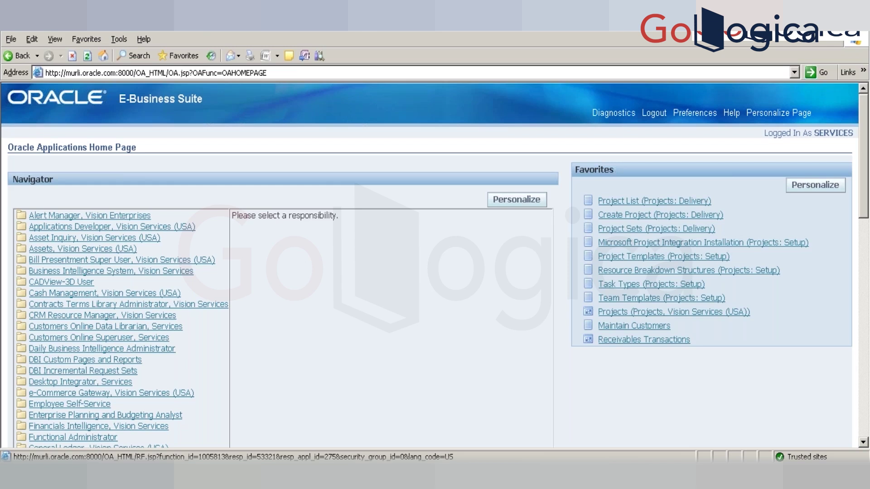
Step: Launch the Projects (Projects, Vision Services (USA)) forms session and expand Setup > Costing in the function navigator
{"action": "left_click", "coordinate": [627, 314]}
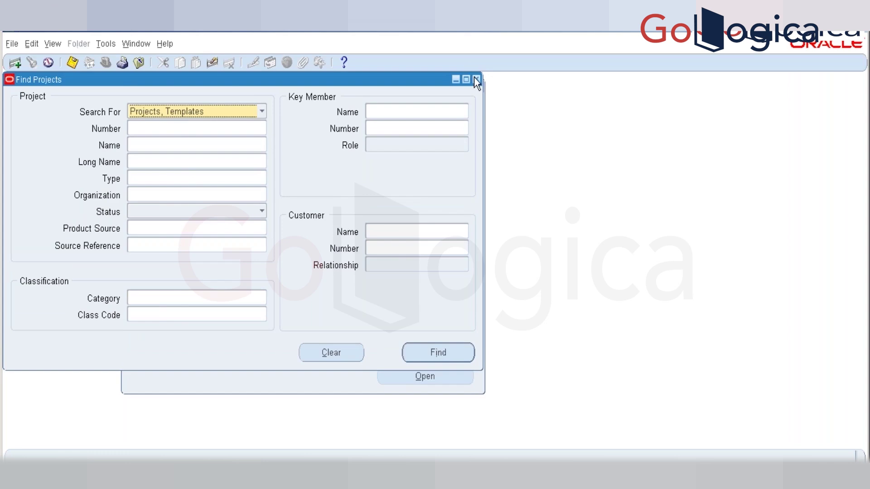
{"action": "left_click", "coordinate": [476, 80]}
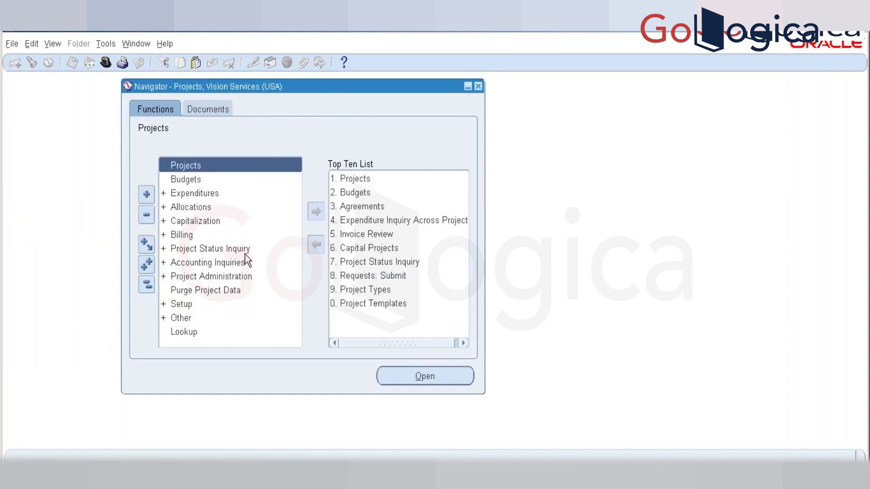
{"action": "double_click", "coordinate": [195, 304]}
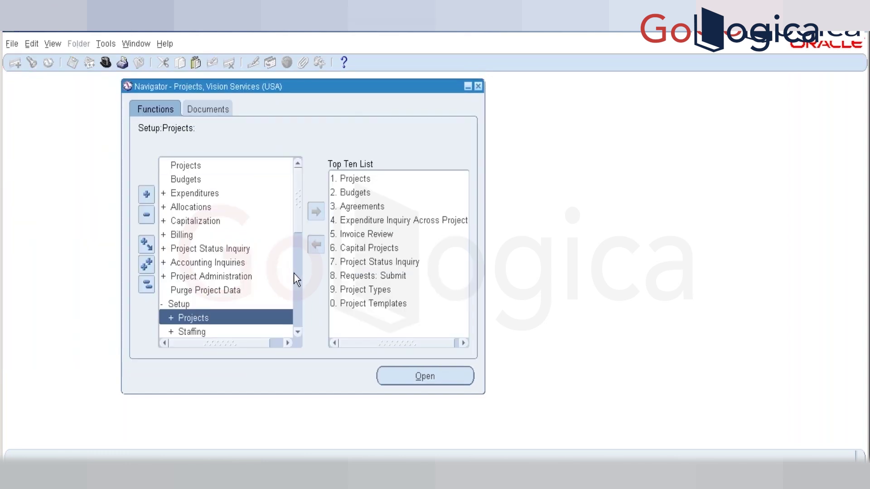
{"action": "left_click", "coordinate": [295, 273]}
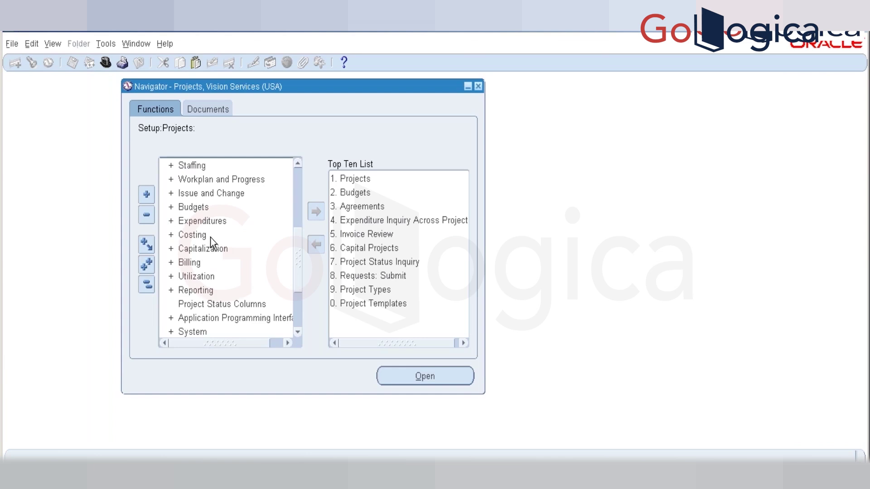
{"action": "double_click", "coordinate": [211, 237]}
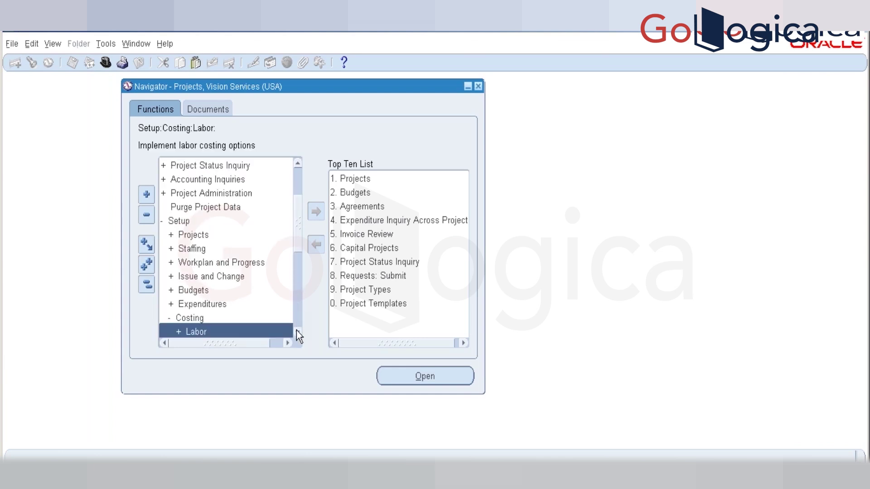
Step: Open the Cost Bases form under the Burden branch of the Costing setup
{"action": "scroll", "coordinate": [297, 331], "scroll_direction": "down", "scroll_amount": 4}
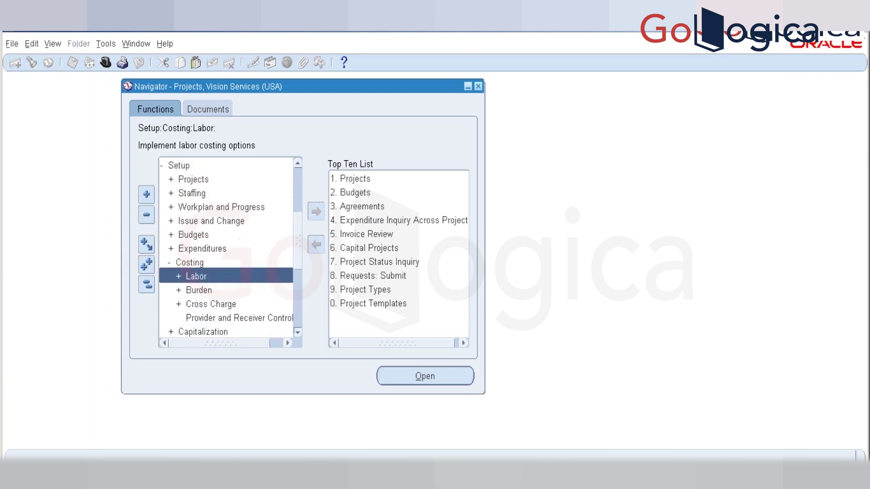
{"action": "scroll", "coordinate": [229, 284], "scroll_direction": "down", "scroll_amount": 1}
{"action": "double_click", "coordinate": [227, 278]}
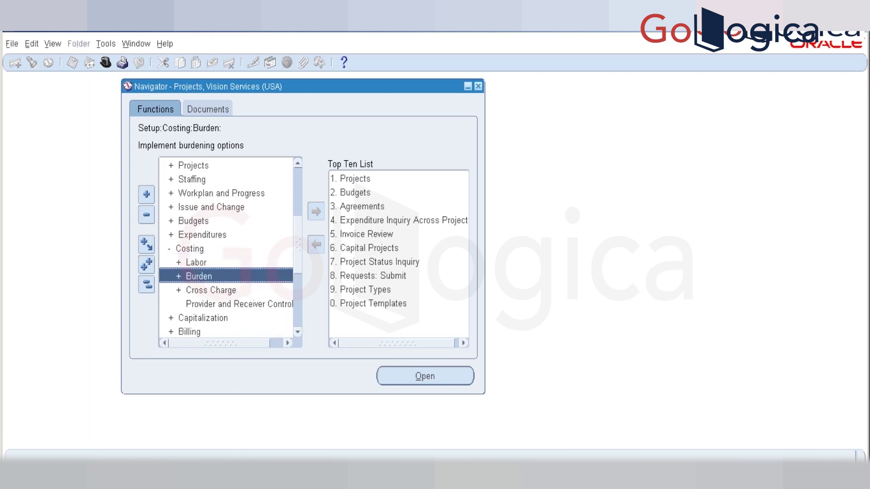
{"action": "scroll", "coordinate": [300, 331], "scroll_direction": "down", "scroll_amount": 2}
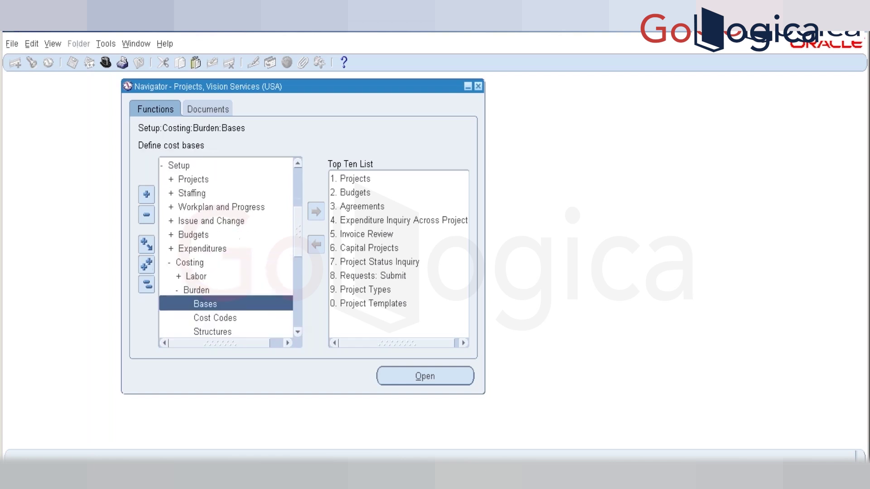
{"action": "left_click", "coordinate": [249, 304]}
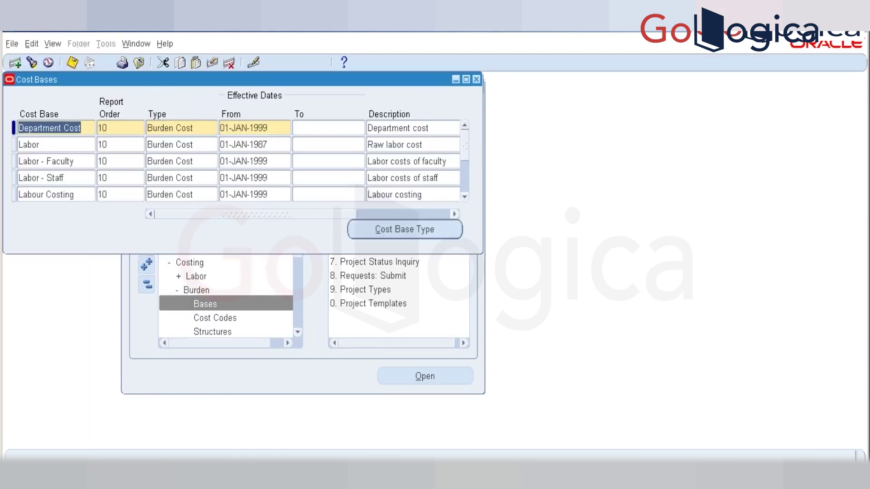
Step: Add a new cost base record named "pa1 cost base" with the type Burden Cost
{"action": "key", "text": "ctrl+Down"}
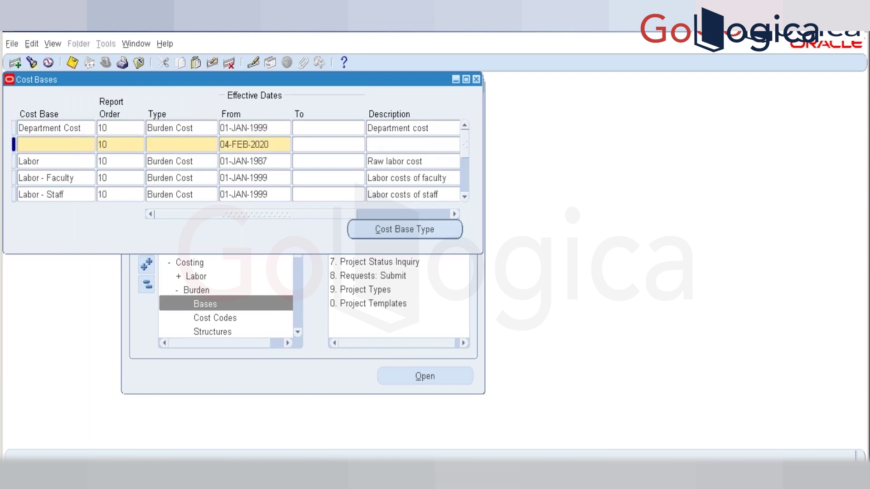
{"action": "type", "text": "pa1 cost basr"}
{"action": "key", "text": "BackSpace"}
{"action": "type", "text": "e"}
{"action": "key", "text": "Tab"}
{"action": "key", "text": "Tab"}
{"action": "key", "text": "ctrl+l"}
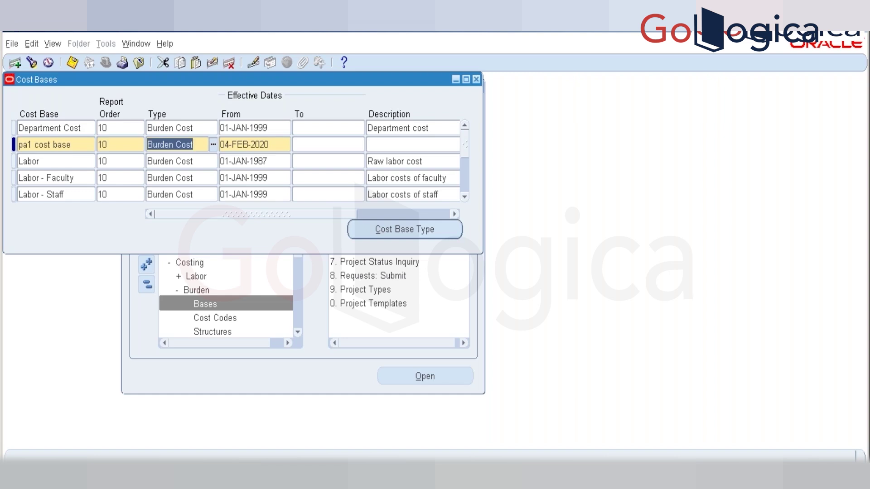
Step: Set the effective From date of pa1 cost base to 01-JAN-2019
{"action": "key", "text": "Tab"}
{"action": "type", "text": "01JAN"}
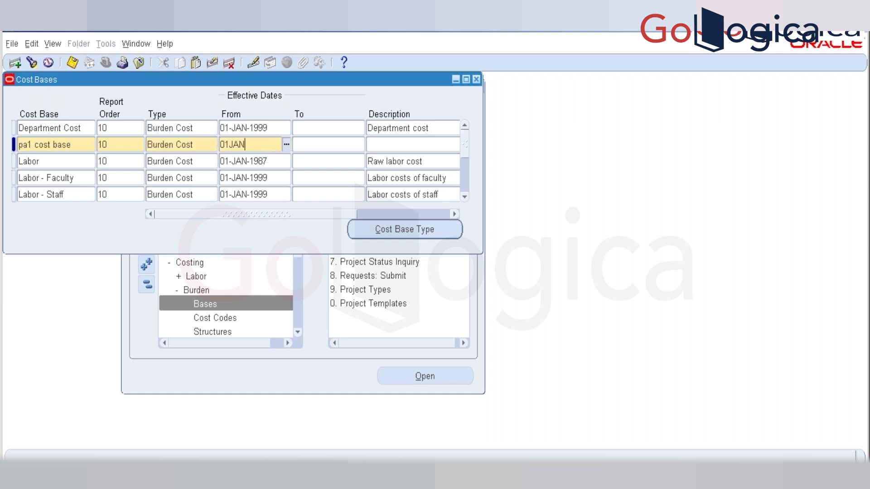
{"action": "type", "text": "19"}
{"action": "key", "text": "Tab"}
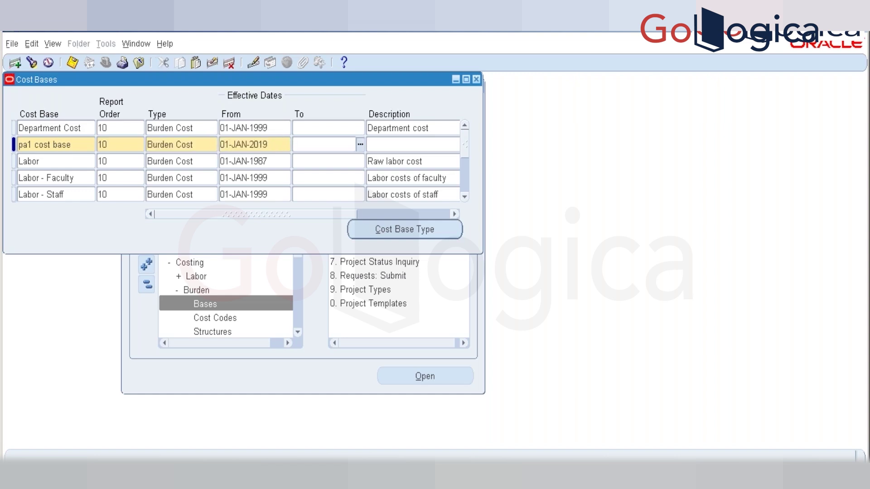
Step: Enter "Department Cost" as the description of pa1 cost base and save the record
{"action": "key", "text": "Tab"}
{"action": "type", "text": "Department Coist"}
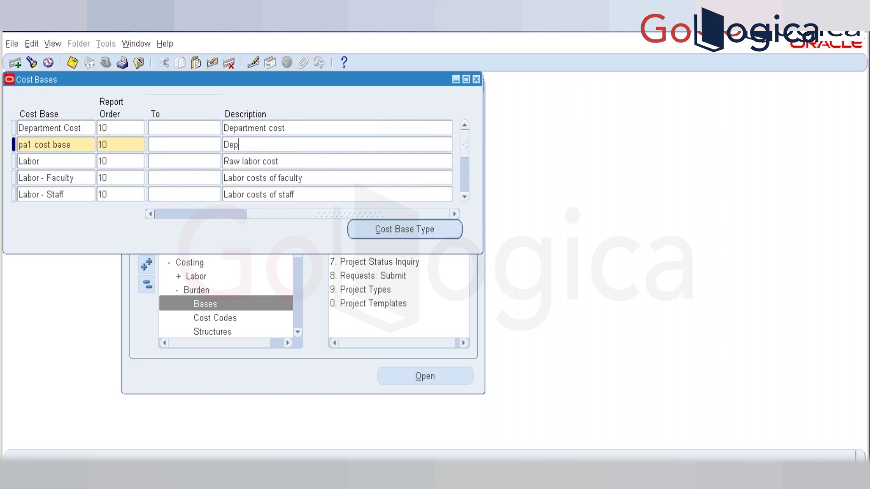
{"action": "key", "text": "BackSpace"}
{"action": "key", "text": "BackSpace"}
{"action": "key", "text": "BackSpace"}
{"action": "type", "text": "st"}
{"action": "key", "text": "ctrl+s"}
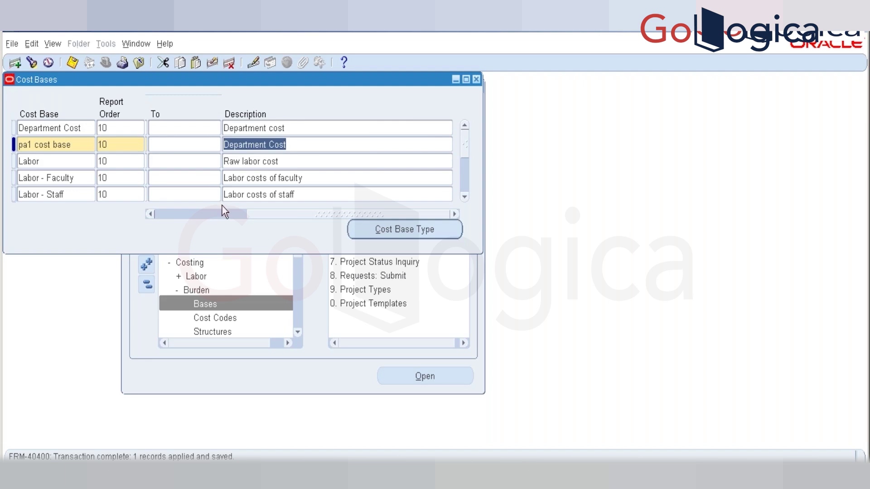
Step: Close the Cost Bases form and open the Cost Codes form from the Burden setup
{"action": "left_click", "coordinate": [186, 218]}
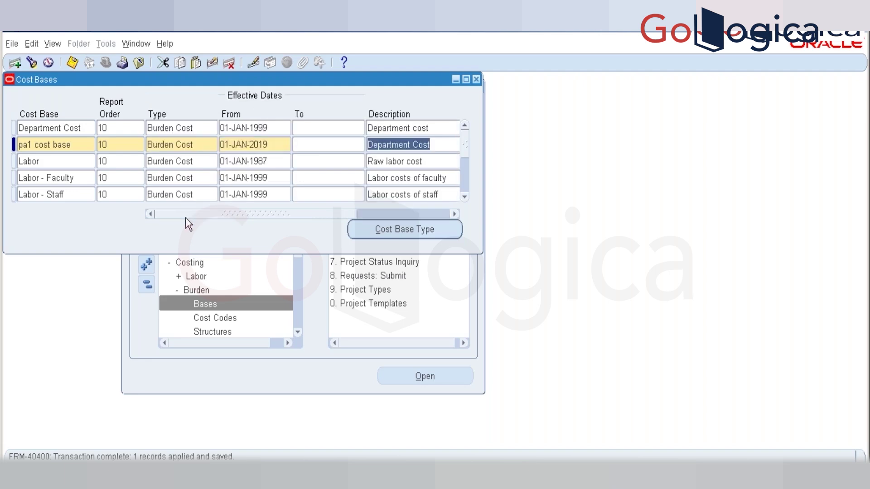
{"action": "left_click", "coordinate": [69, 145]}
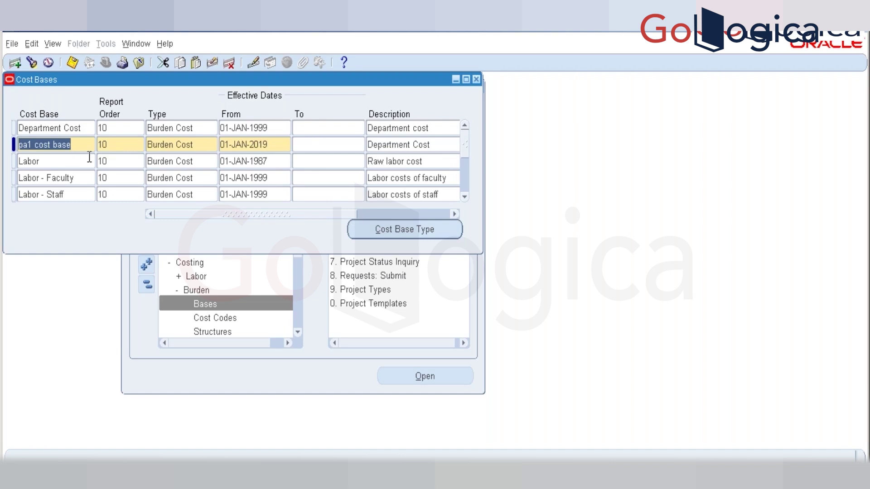
{"action": "left_click", "coordinate": [476, 79]}
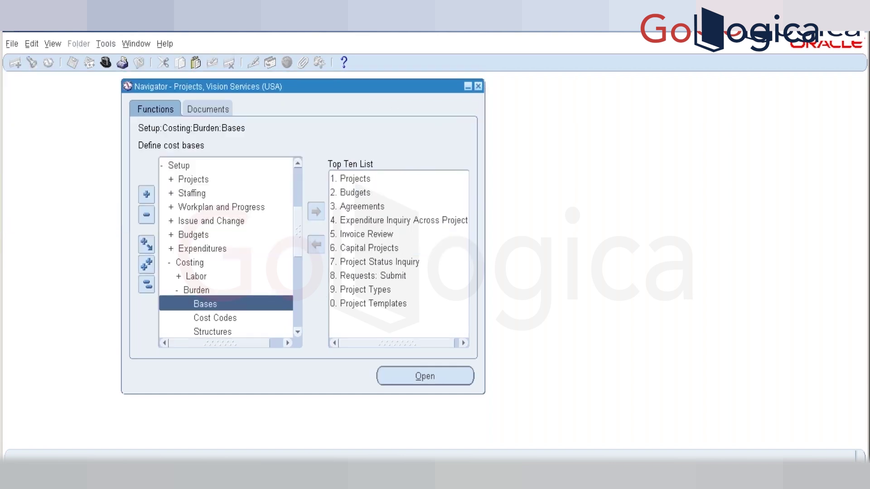
{"action": "left_click", "coordinate": [243, 318]}
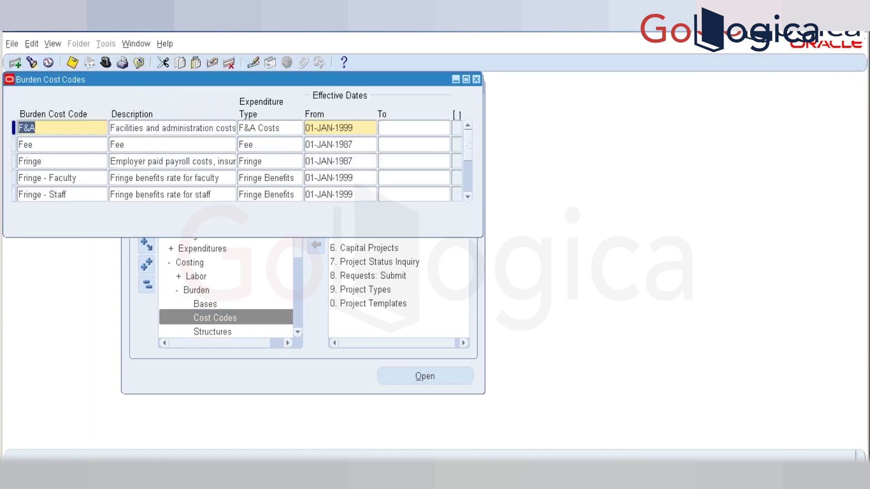
Step: Add a new burden cost code "pa1 C1" with the description "pa1 c1"
{"action": "key", "text": "ctrl+Down"}
{"action": "type", "text": "pa1"}
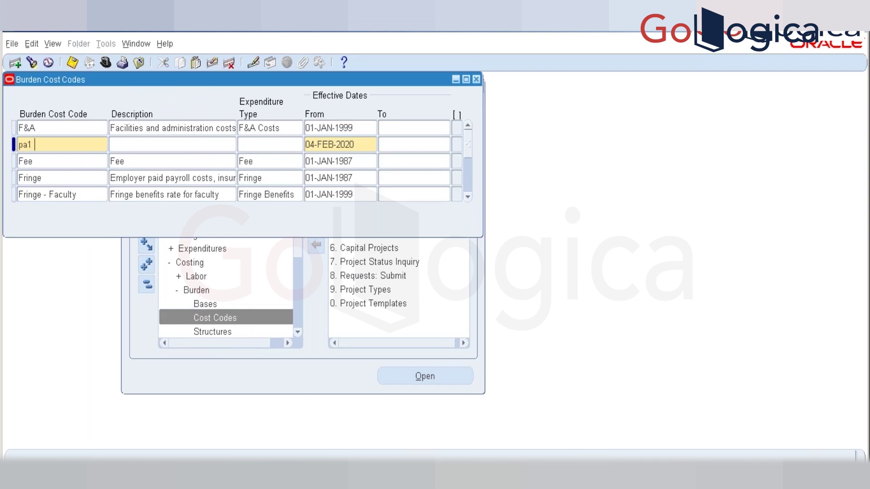
{"action": "type", "text": " cost cod"}
{"action": "key", "text": "BackSpace"}
{"action": "key", "text": "BackSpace"}
{"action": "key", "text": "BackSpace"}
{"action": "key", "text": "BackSpace"}
{"action": "key", "text": "BackSpace"}
{"action": "key", "text": "BackSpace"}
{"action": "key", "text": "BackSpace"}
{"action": "key", "text": "BackSpace"}
{"action": "type", "text": "C1"}
{"action": "type", "text": "pa1 c"}
Step: Assign the Fee expenditure type to pa1 C1 and set its effective From date to 01-JAN-2019
{"action": "left_click", "coordinate": [265, 145]}
{"action": "type", "text": "Fee"}
{"action": "key", "text": "Tab"}
{"action": "type", "text": "01"}
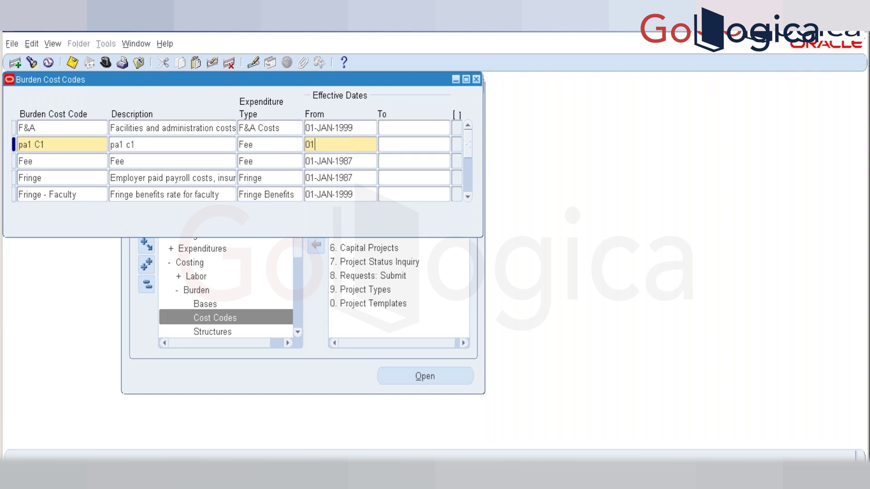
{"action": "type", "text": "-JAN-2019"}
{"action": "key", "text": "Tab"}
Step: Add a second burden cost code "pa1 C2" with the description "pa1 c2"
{"action": "key", "text": "ctrl+Down"}
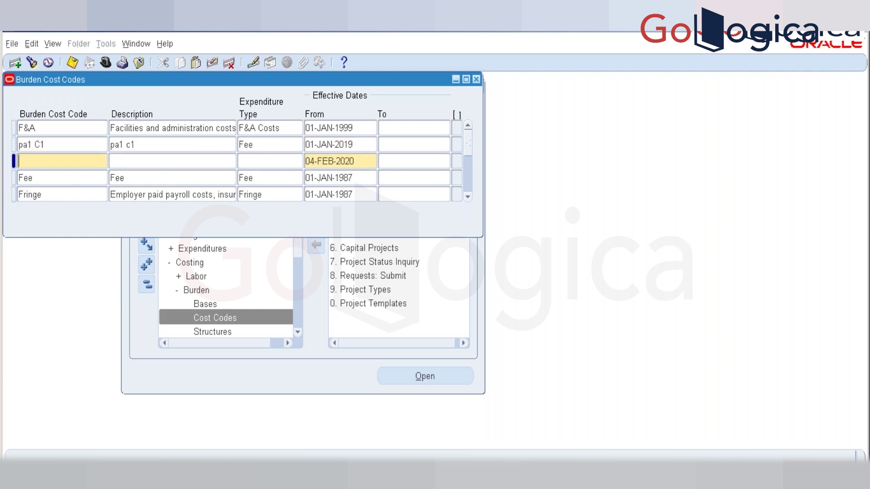
{"action": "type", "text": "pa1 "}
{"action": "type", "text": "C4"}
{"action": "key", "text": "BackSpace"}
{"action": "type", "text": "2"}
{"action": "left_click", "coordinate": [112, 161]}
{"action": "type", "text": "pa"}
{"action": "key", "text": "BackSpace"}
{"action": "key", "text": "BackSpace"}
{"action": "type", "text": "pa1 c1"}
{"action": "key", "text": "BackSpace"}
{"action": "type", "text": "2"}
Step: Give pa1 C2 the Fringe expenditure type and the effective From date 01-JAN-2019, and save the new cost codes
{"action": "key", "text": "Tab"}
{"action": "type", "text": "Frin"}
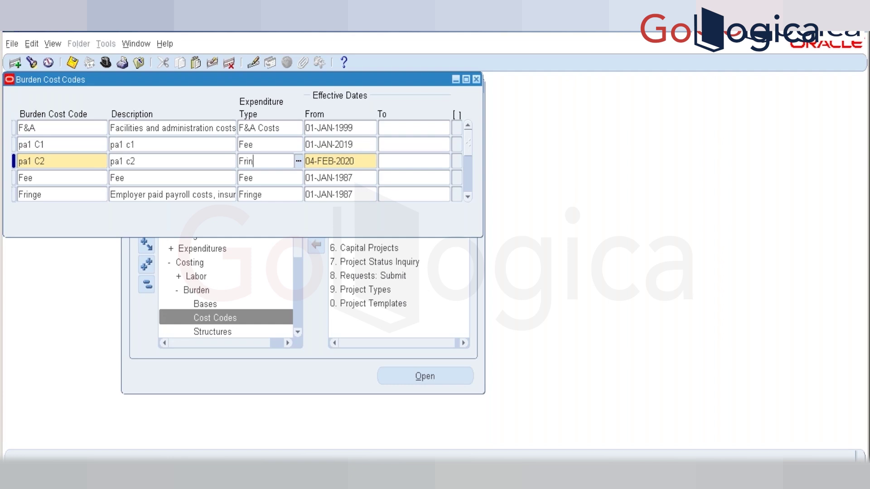
{"action": "type", "text": "g"}
{"action": "key", "text": "Tab"}
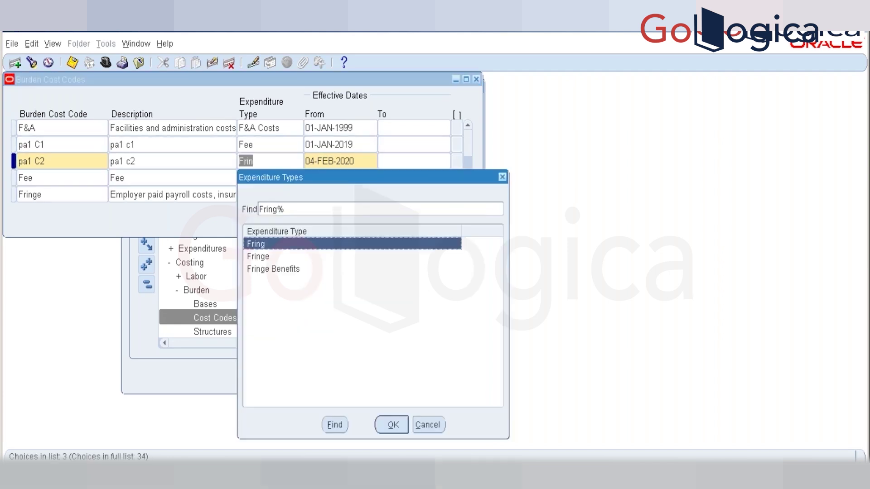
{"action": "key", "text": "Down"}
{"action": "key", "text": "Return"}
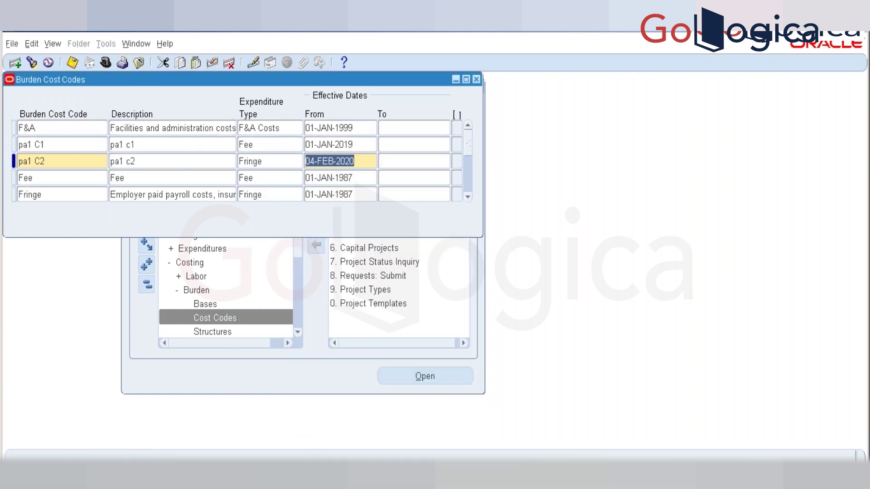
{"action": "key", "text": "shift+F5"}
{"action": "key", "text": "ctrl+s"}
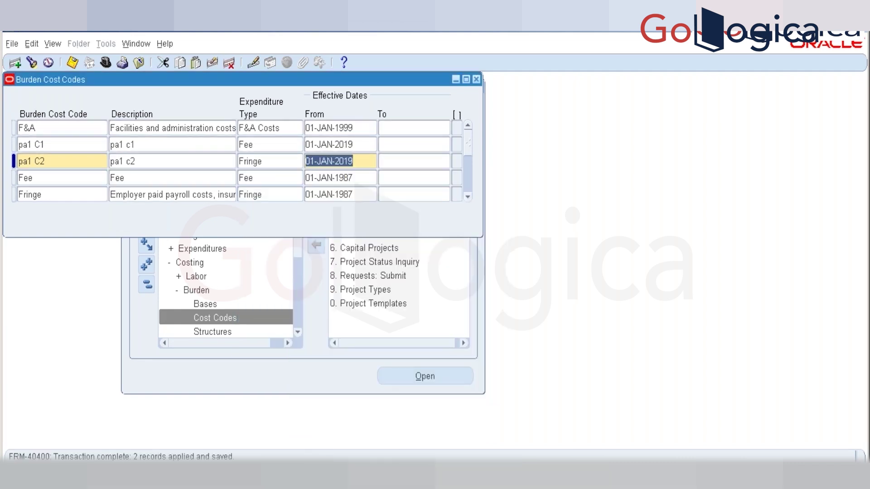
{"action": "left_click", "coordinate": [65, 148]}
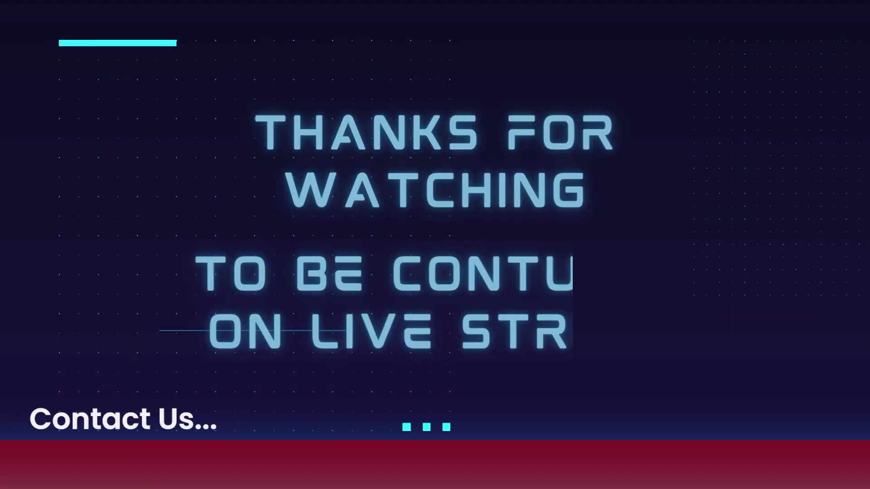